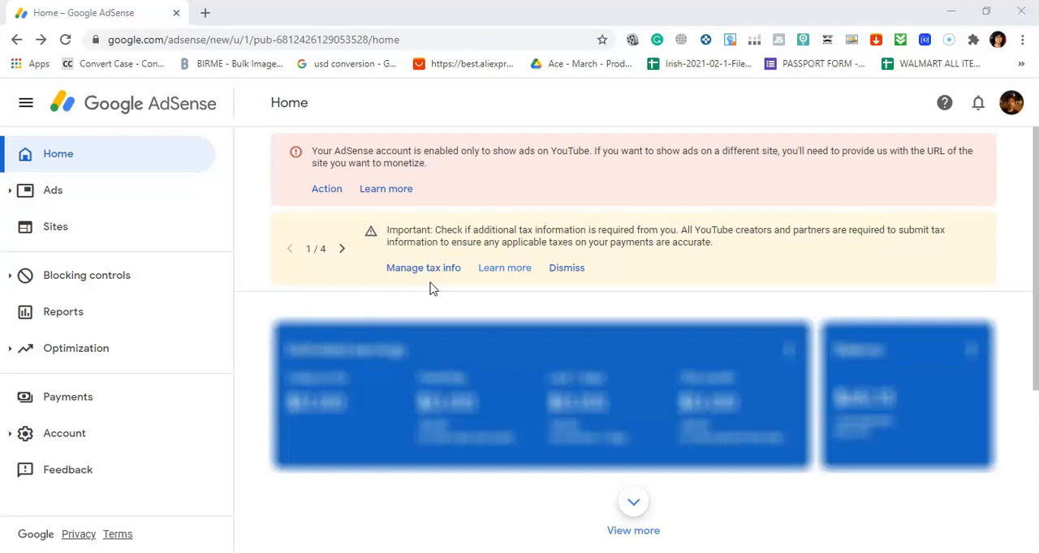
Step: Start adding United States tax info from the tax information notice, verifying the account with its password
left_click(415, 294)
left_click(376, 284)
left_click(413, 275)
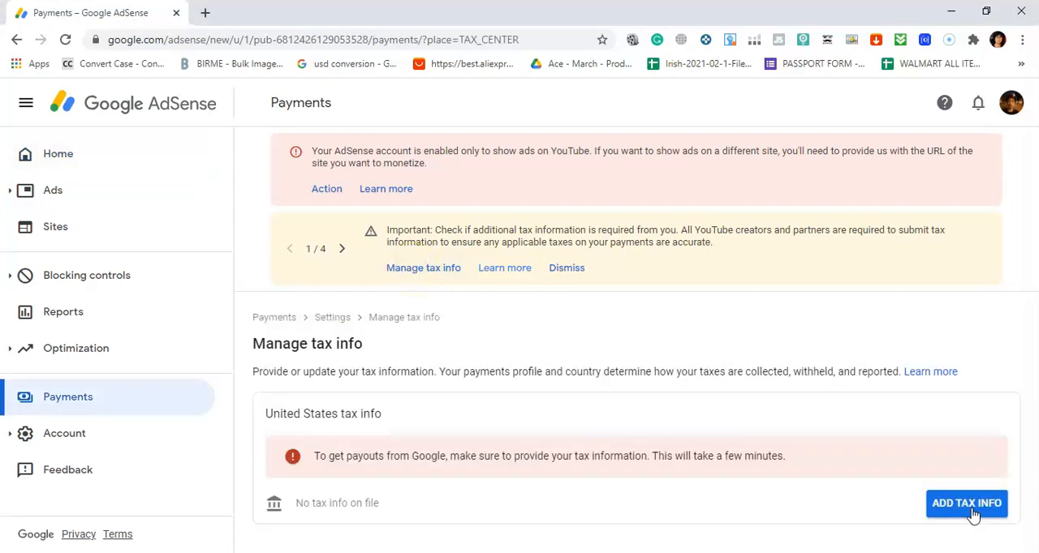
left_click(972, 512)
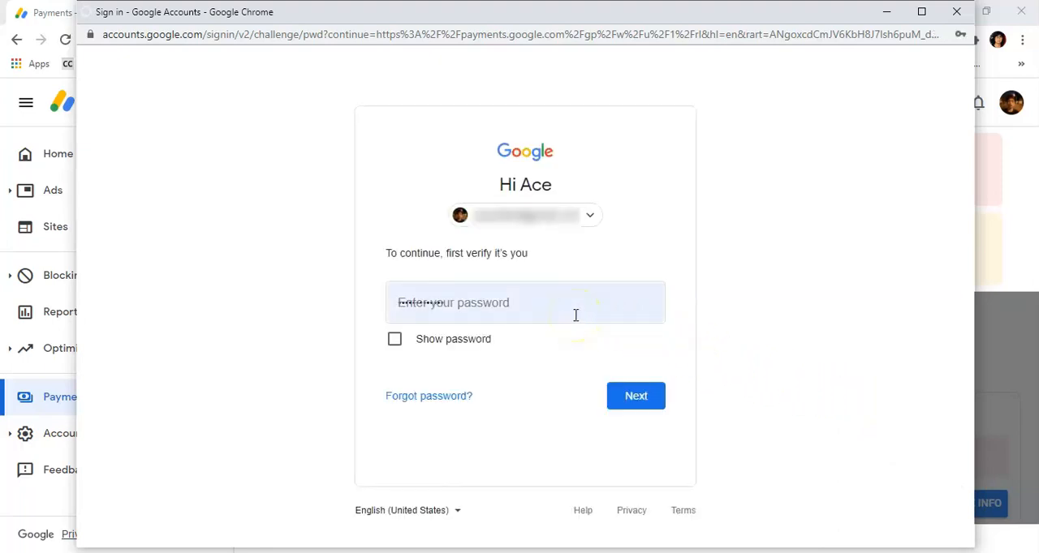
left_click(636, 406)
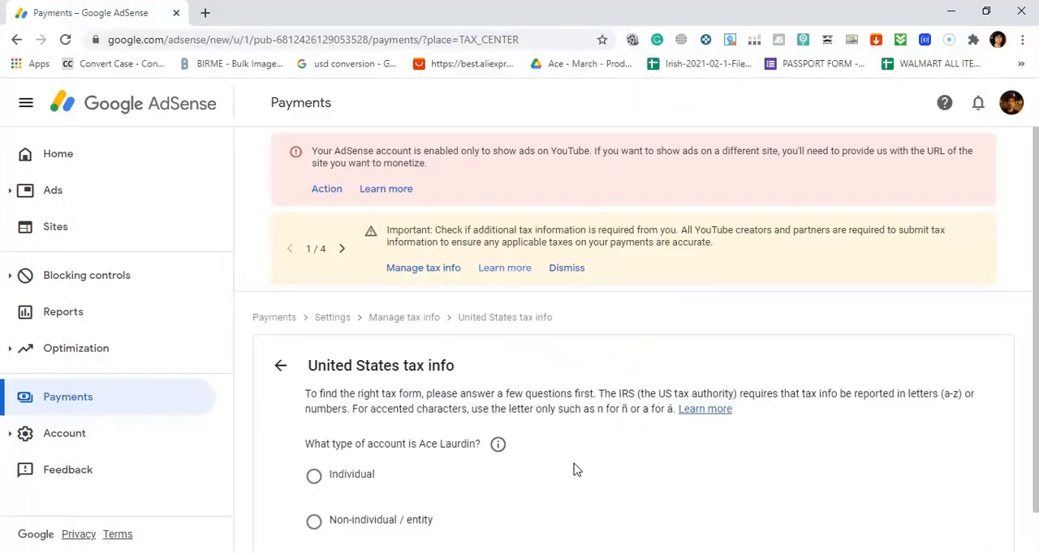
Step: Set the account type to Individual for the United States tax info and continue
scroll(373, 462, "down", 1)
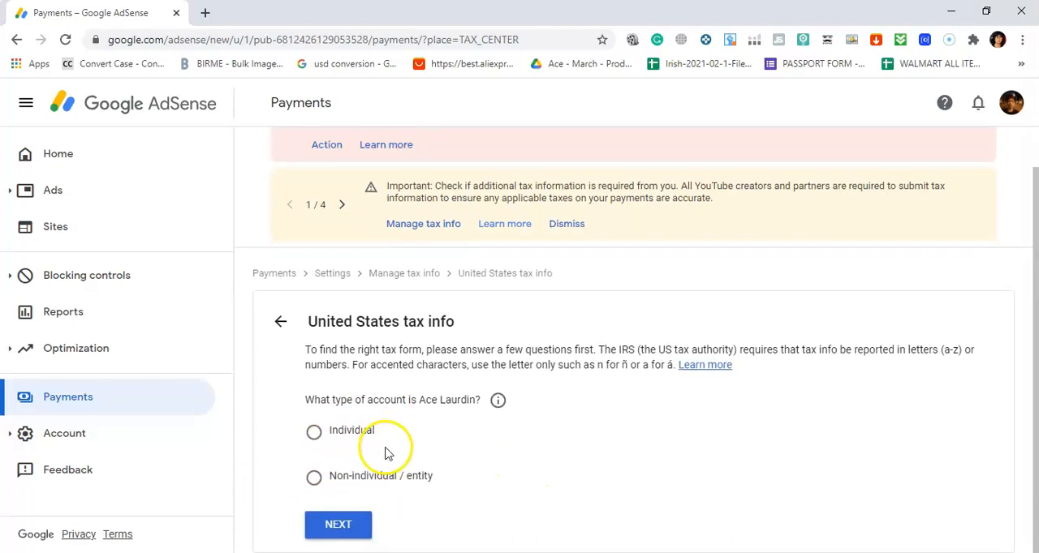
left_click(315, 434)
left_click(339, 526)
Step: Answer No to being a US citizen or resident, and start the W-8BEN form
scroll(336, 479, "down", 2)
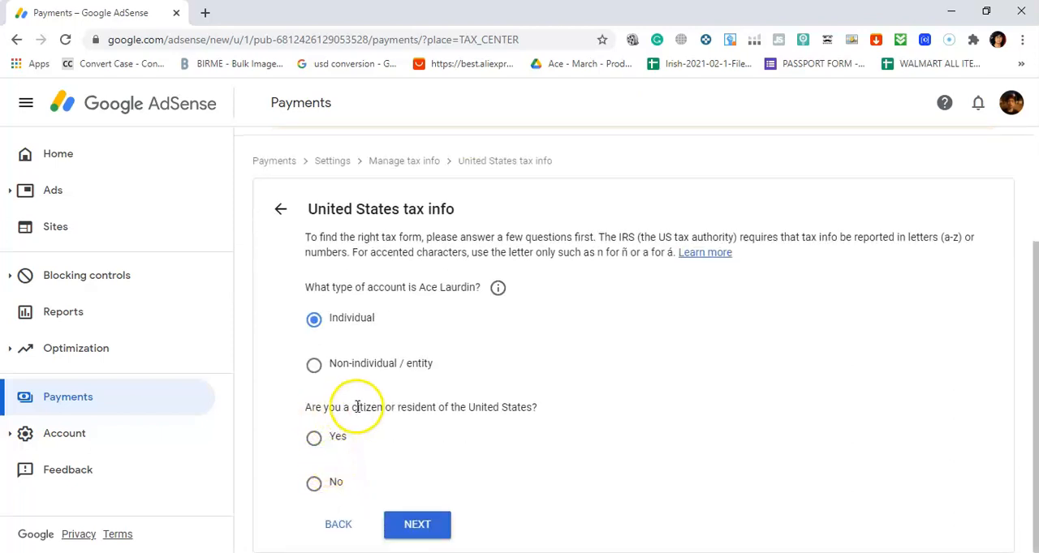
left_click(315, 444)
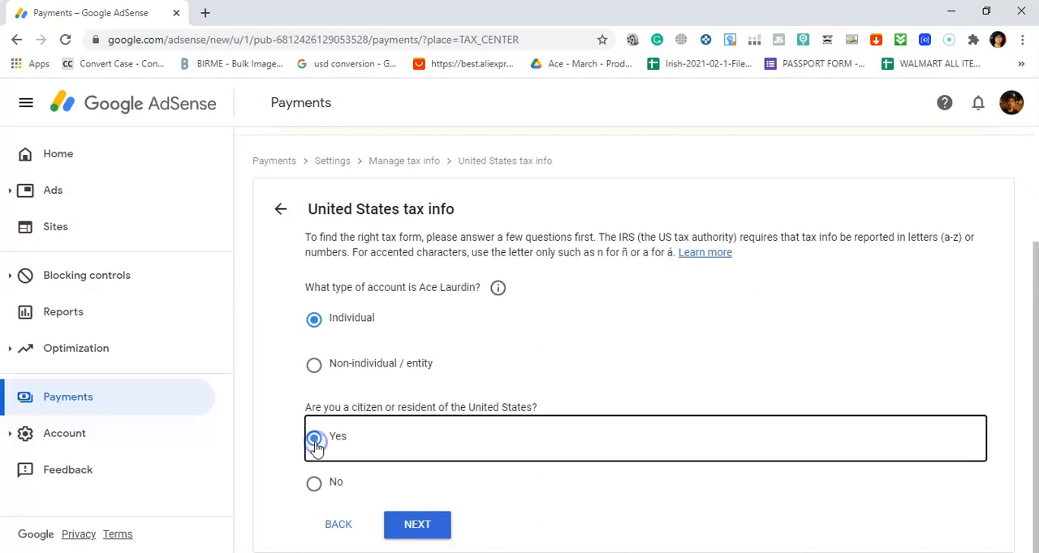
left_click(316, 487)
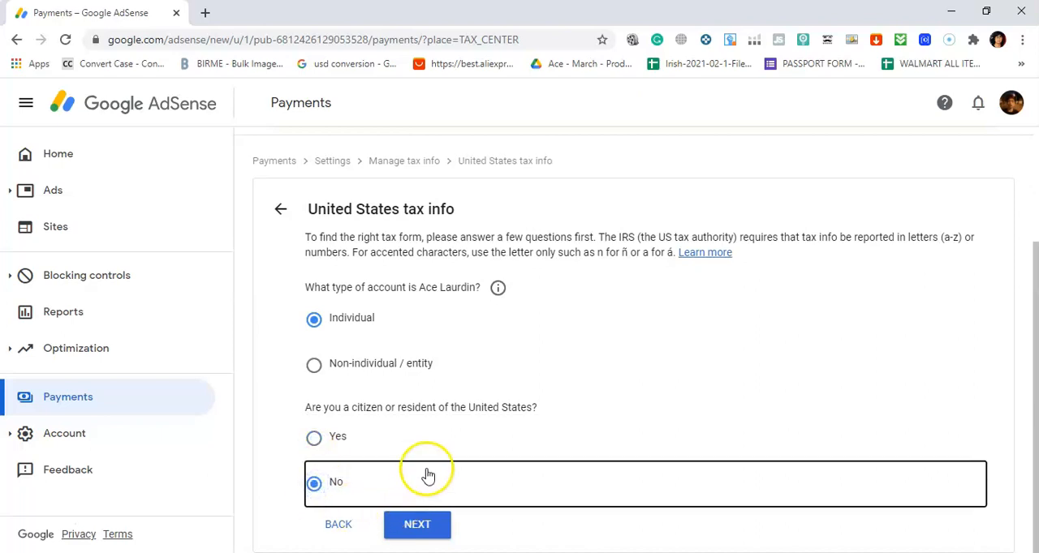
left_click(417, 529)
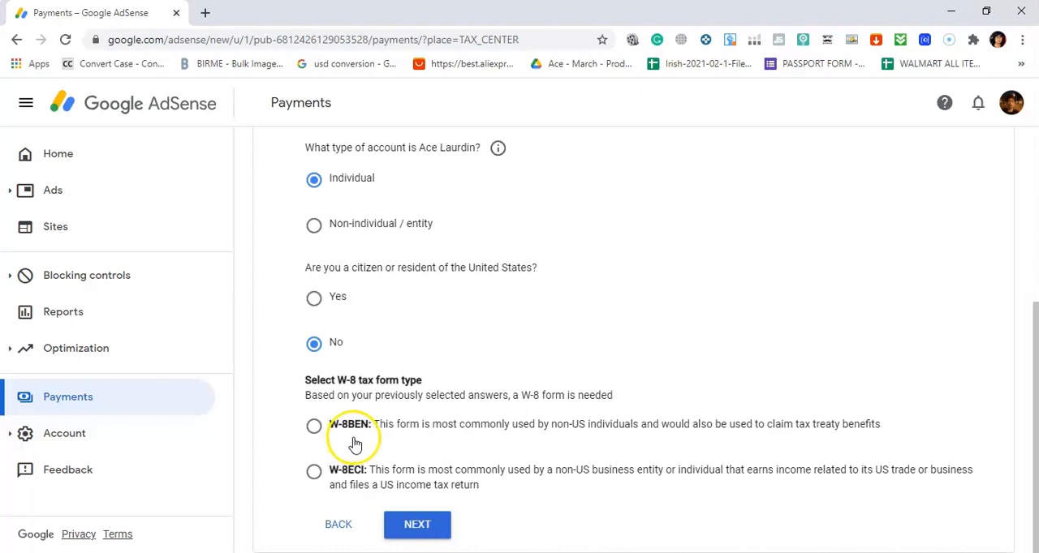
left_click(314, 426)
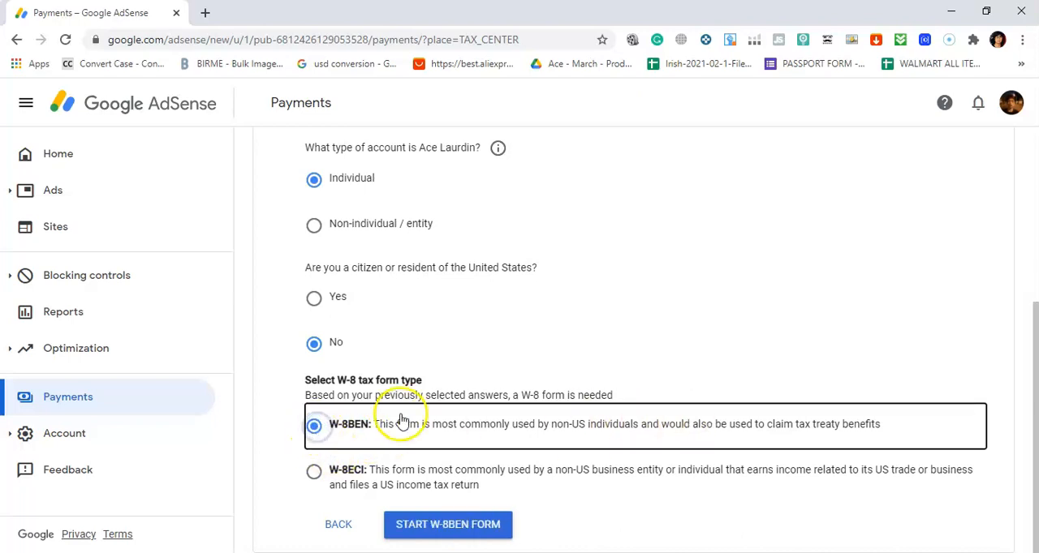
left_click(476, 527)
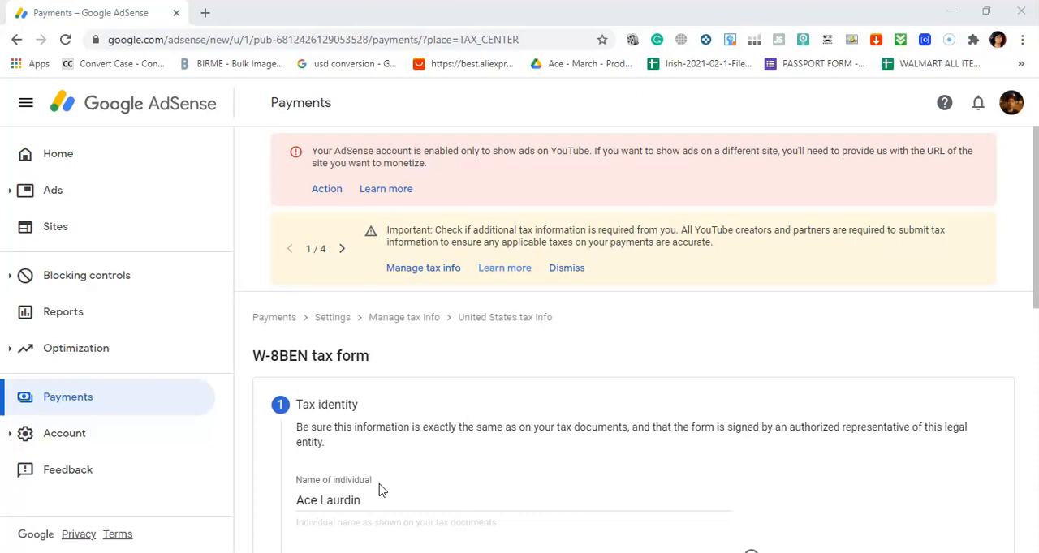
Step: Set the country of citizenship to Philippines in the Tax identity section, leaving the optional DBA name empty
left_click(351, 501)
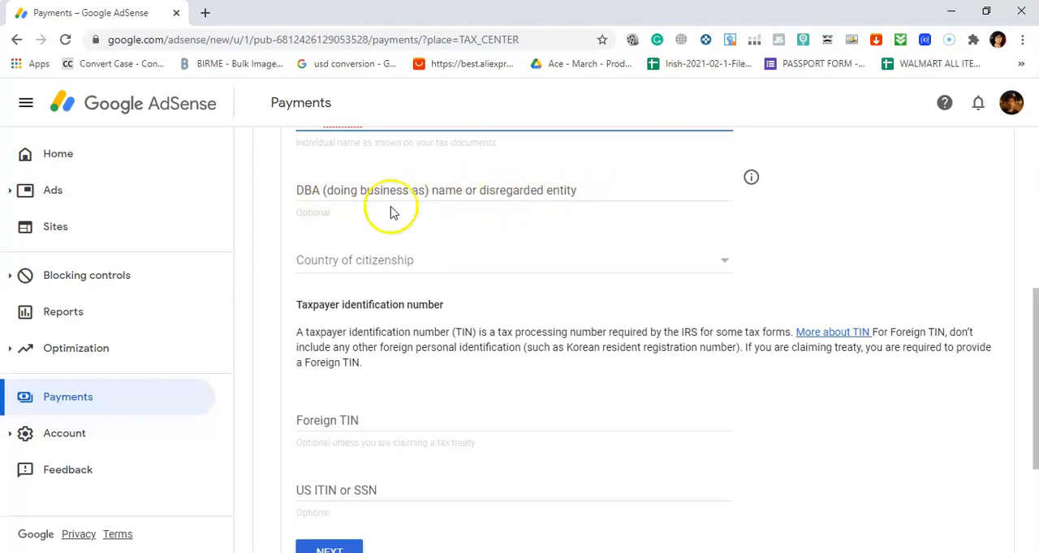
left_click(318, 215)
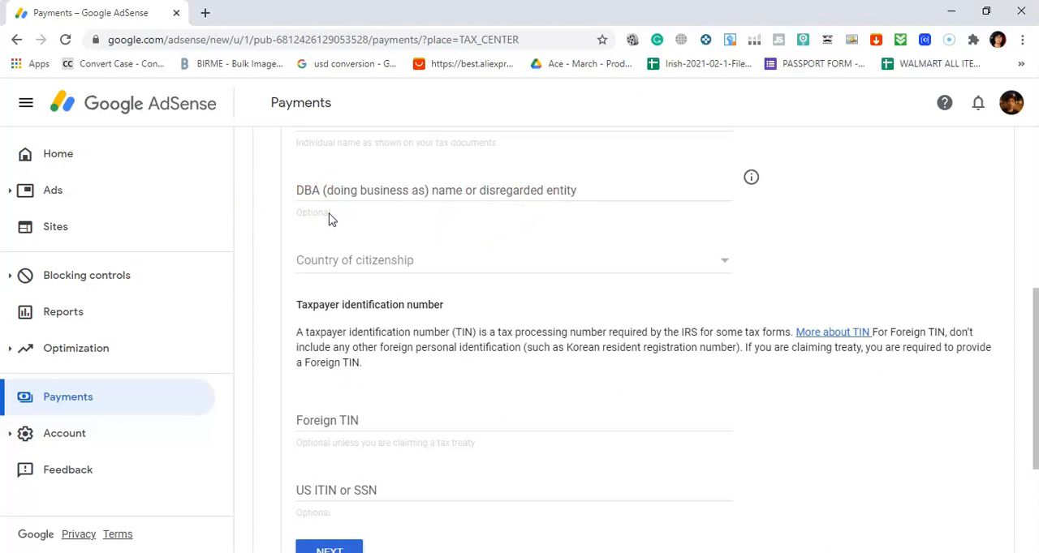
left_click(404, 263)
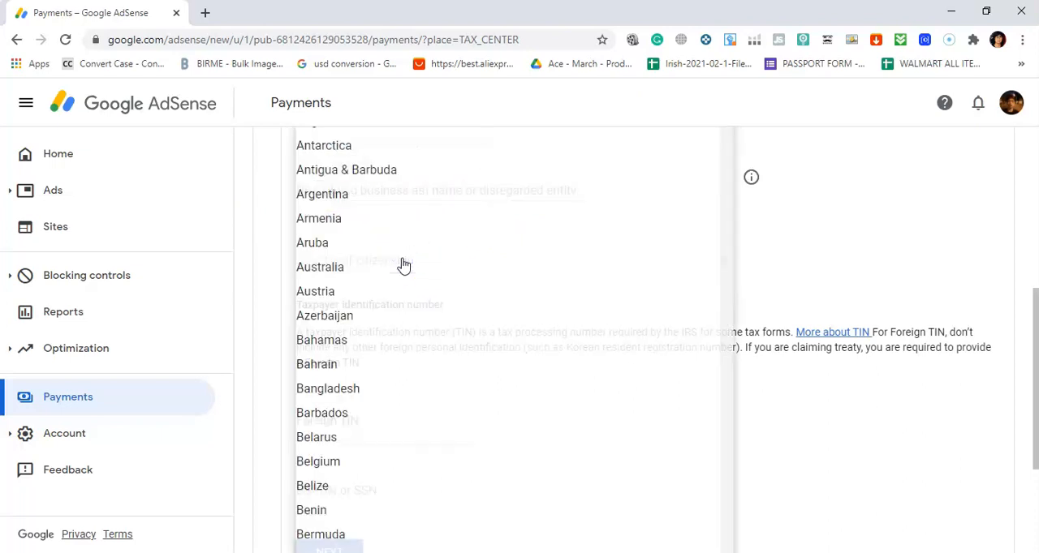
key("p")
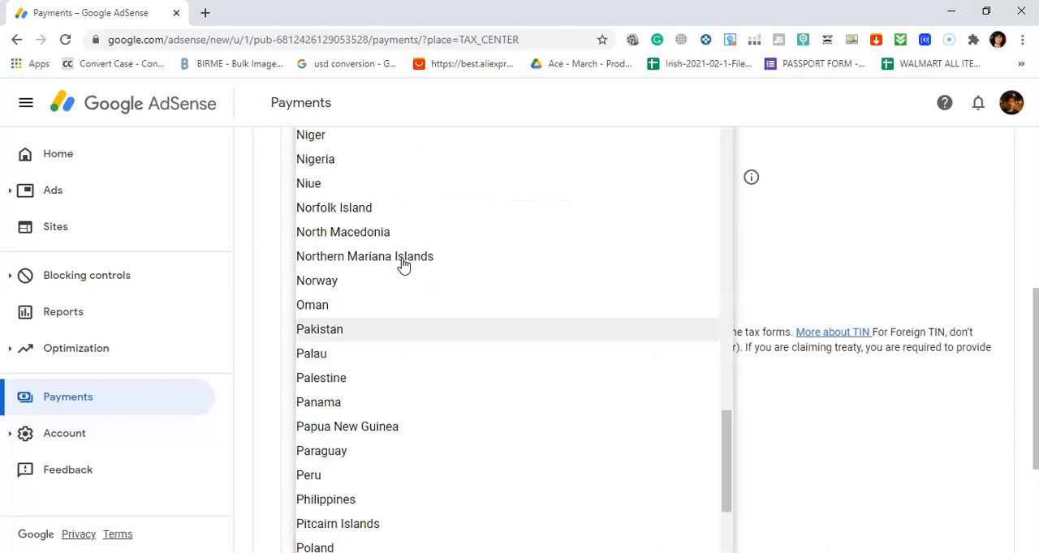
scroll(381, 373, "down", 1)
left_click(367, 425)
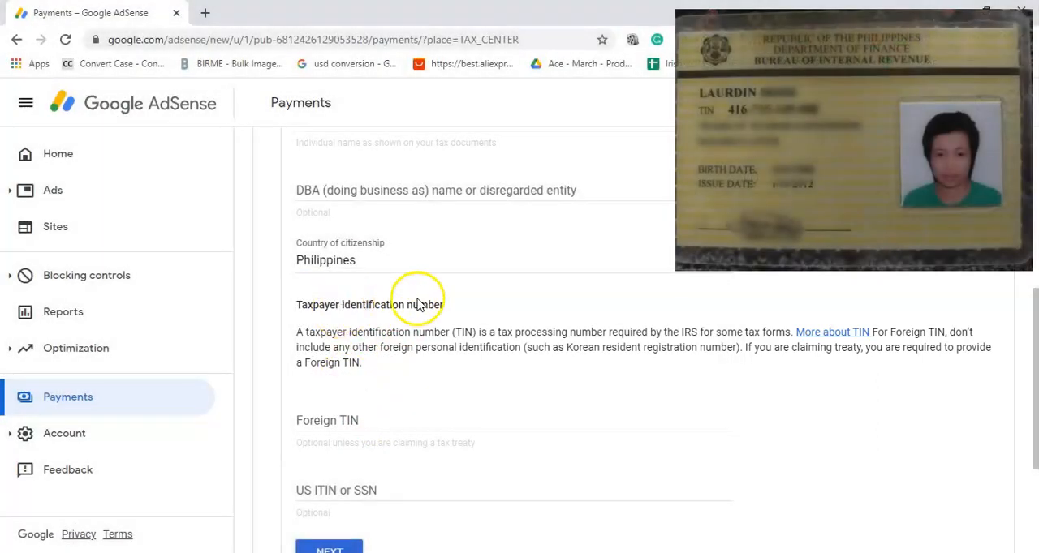
Step: Enter the foreign taxpayer identification number, and complete the Address section with the taxpayer's address details
left_click(357, 420)
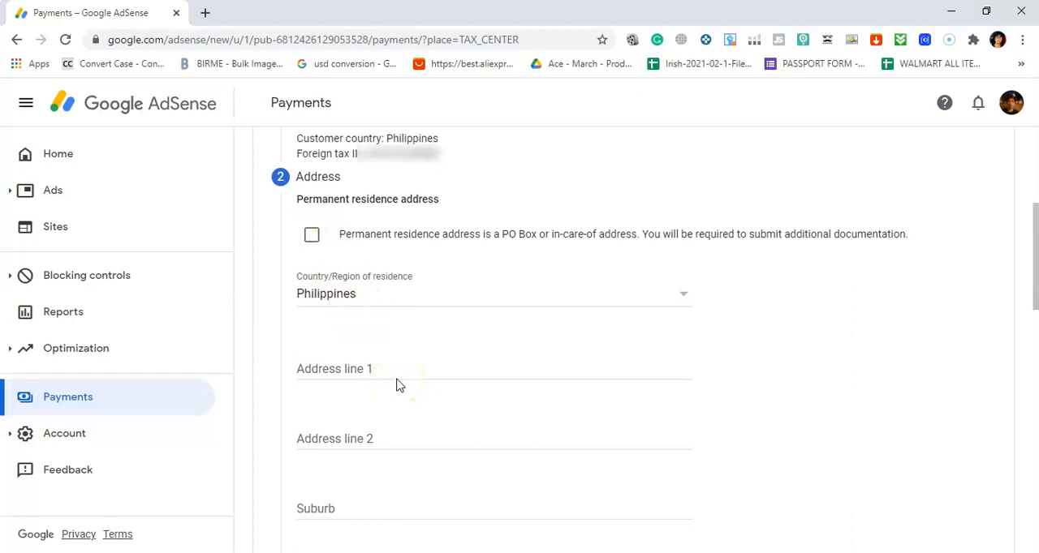
scroll(396, 386, "down", 8)
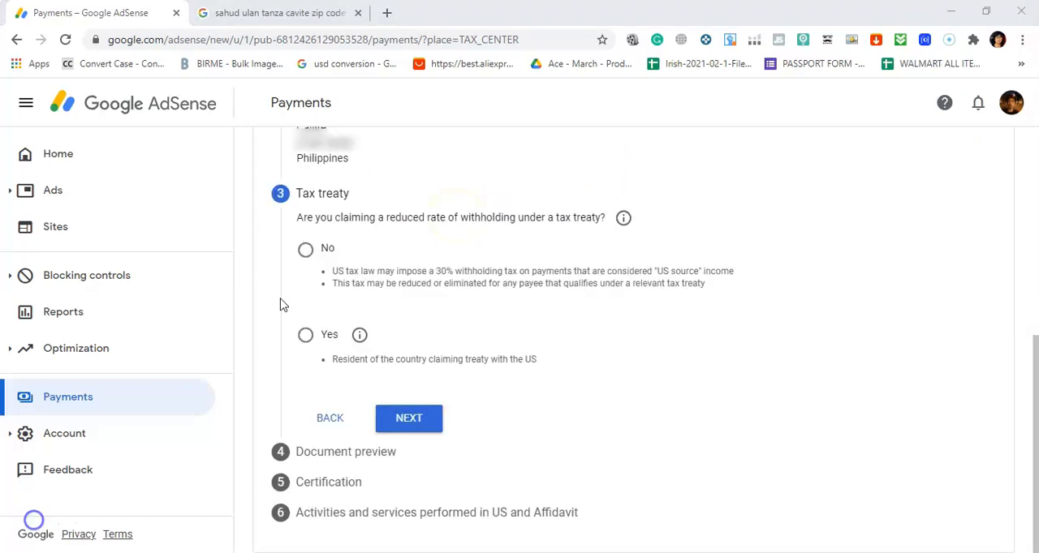
left_click(284, 295)
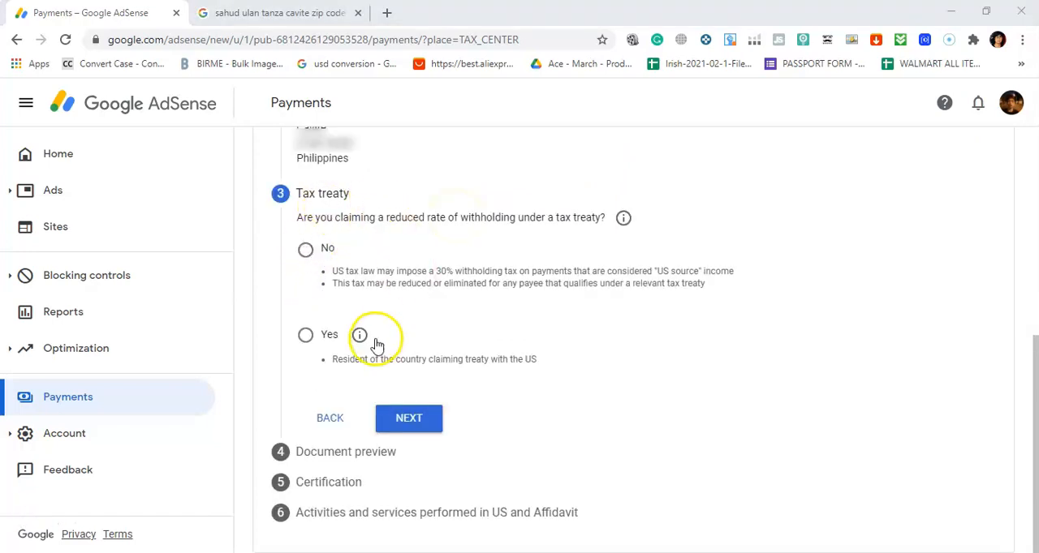
Step: Claim a reduced withholding rate under a tax treaty as a resident of the Philippines
left_click(301, 340)
left_click(336, 374)
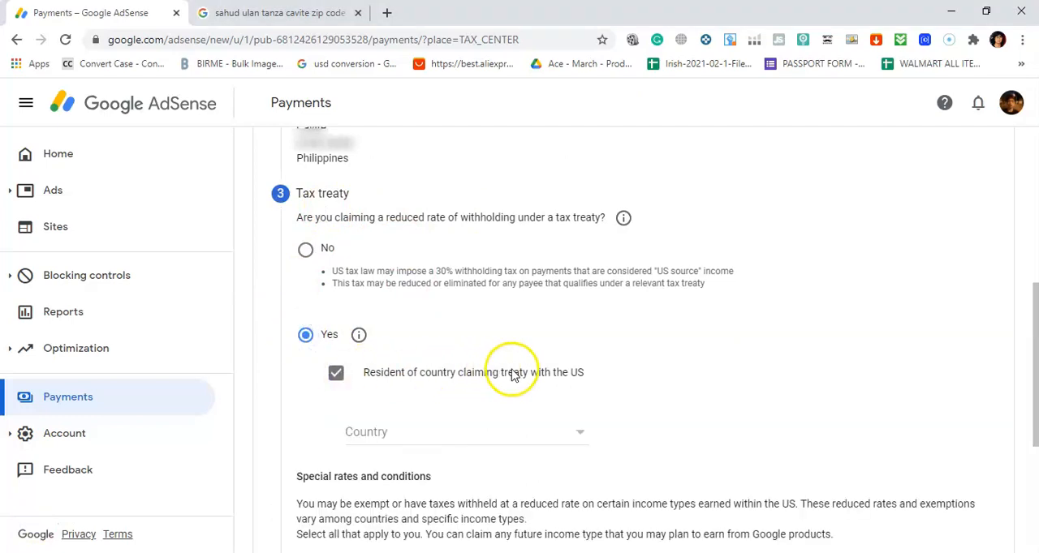
left_click(573, 435)
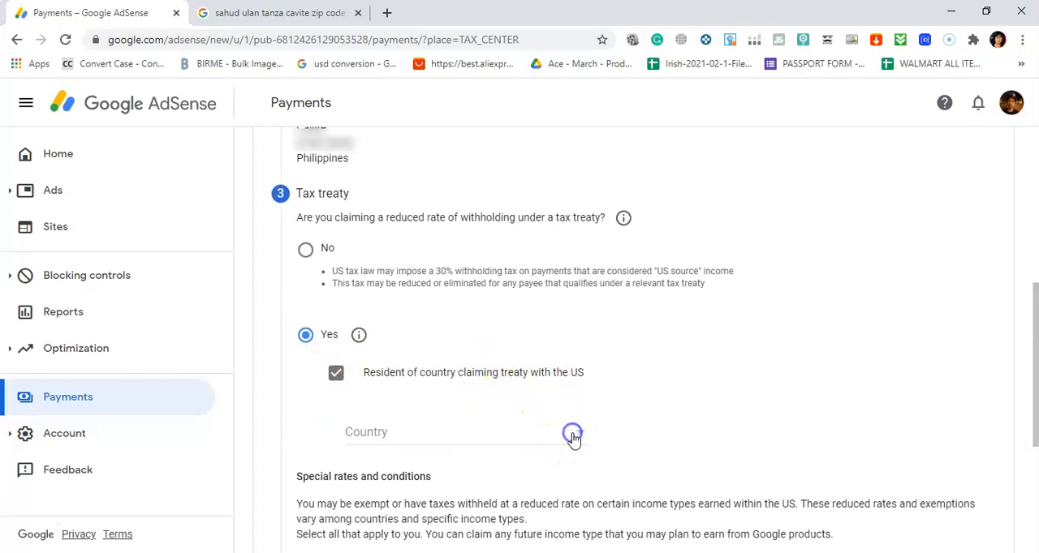
scroll(520, 410, "down", 9)
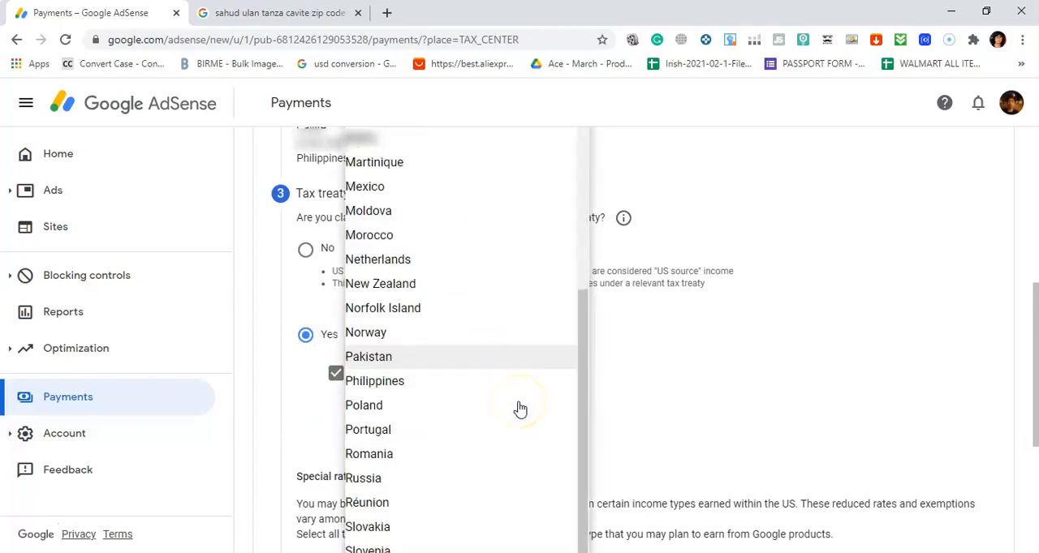
left_click(508, 383)
Step: Claim Services (AdSense) under Article 8 and paragraph 1 at 0% (reduced rate), and affirm meeting the treaty terms
scroll(507, 383, "down", 3)
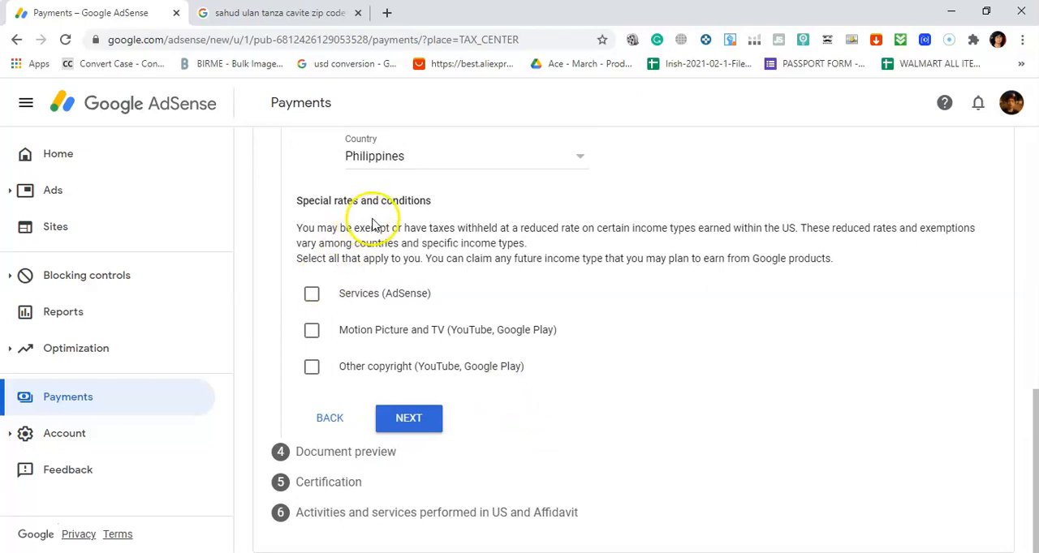
left_click(312, 297)
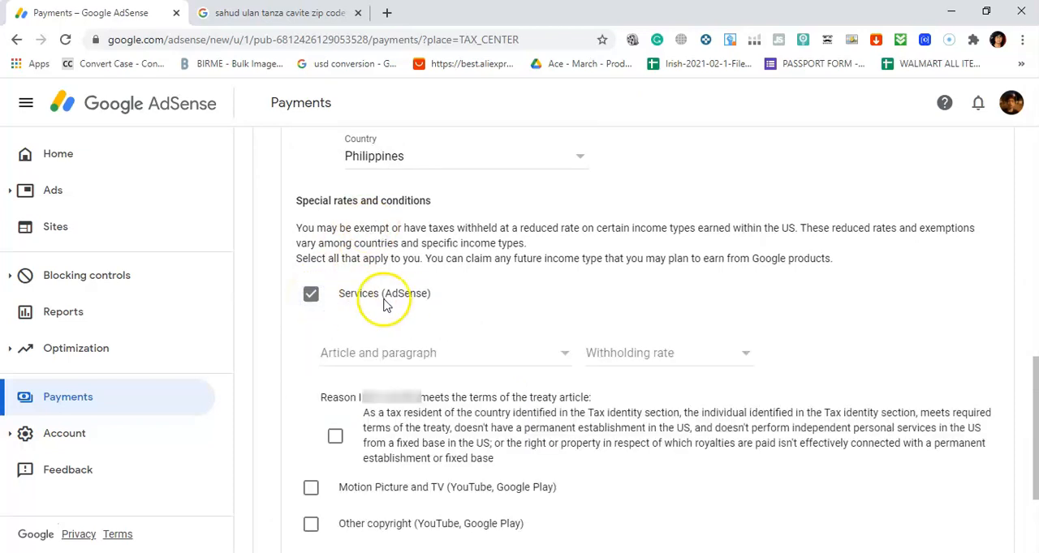
left_click(415, 348)
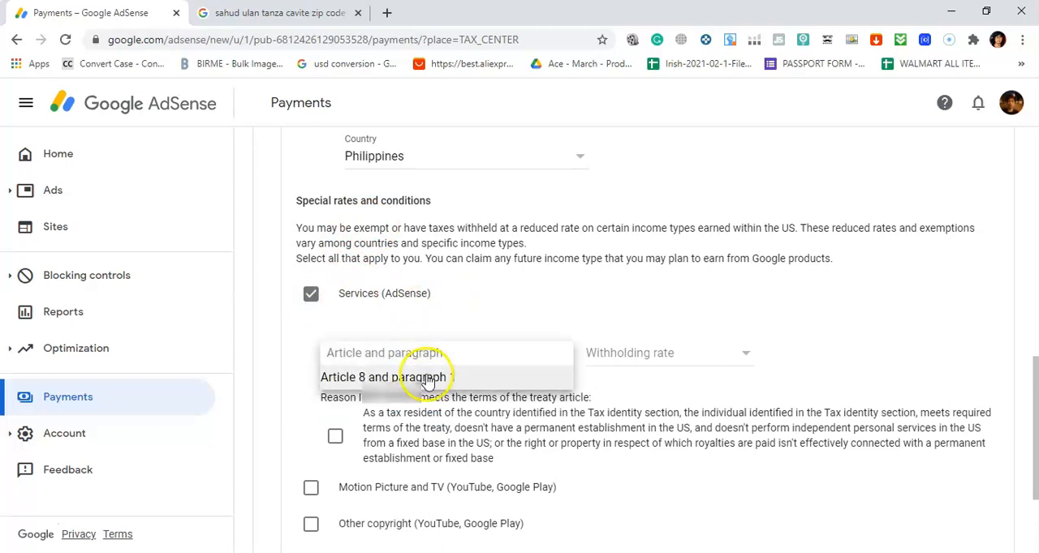
left_click(425, 377)
left_click(637, 355)
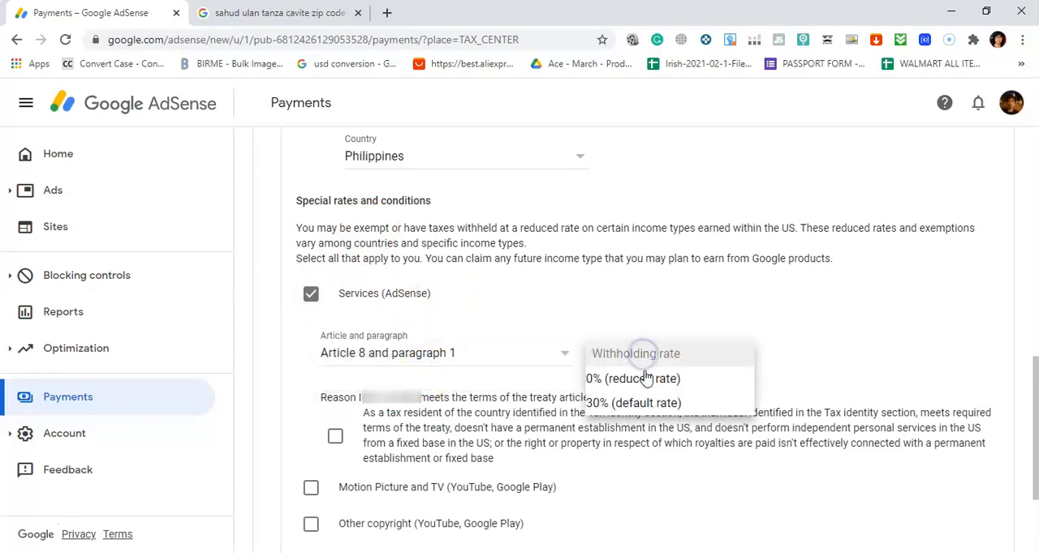
left_click(643, 379)
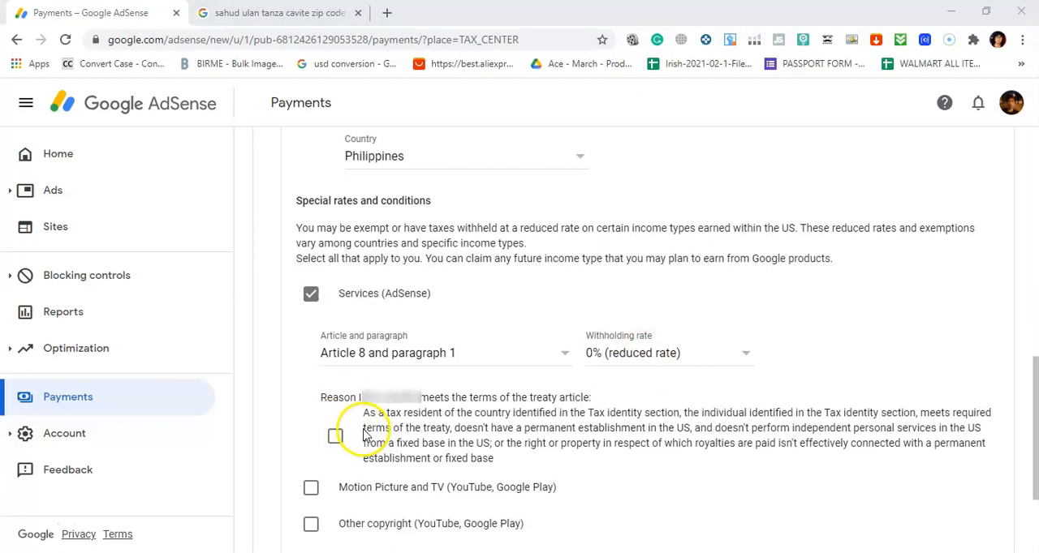
left_click(335, 438)
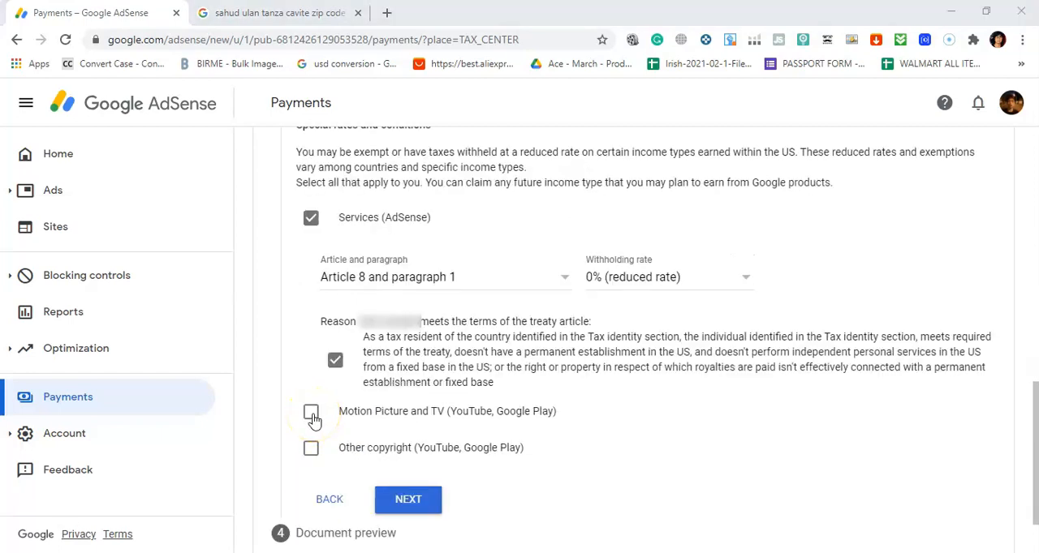
Step: Claim Motion Picture and TV under Article 13 and paragraph 2A at 15% (reduced rate), and affirm meeting the treaty terms
left_click(315, 414)
left_click(441, 472)
left_click(441, 493)
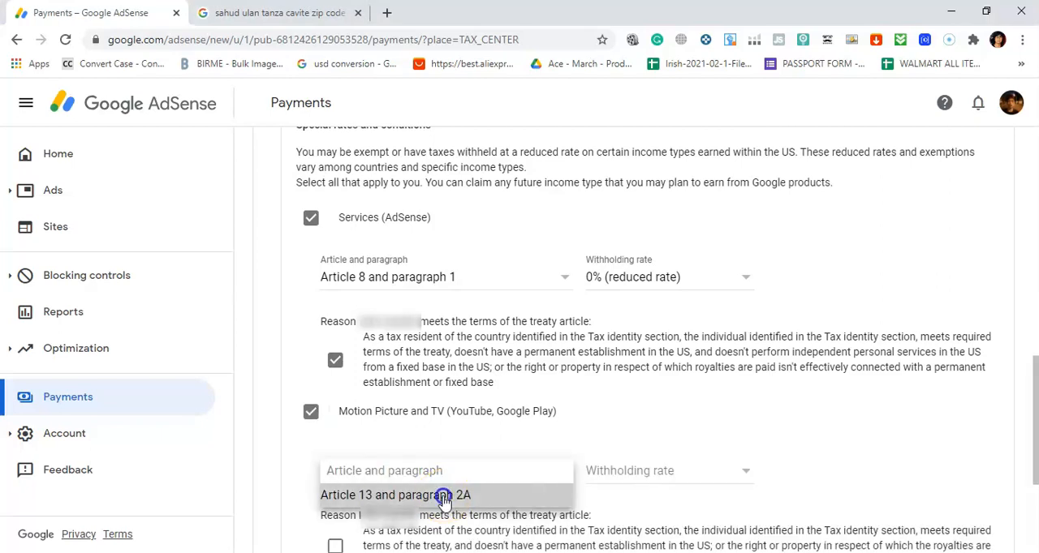
left_click(593, 479)
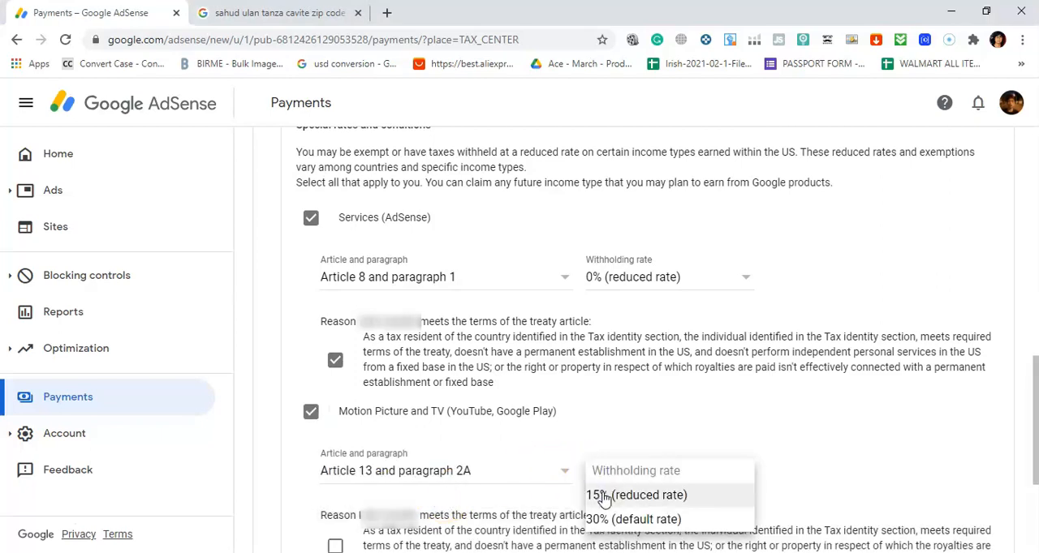
left_click(602, 496)
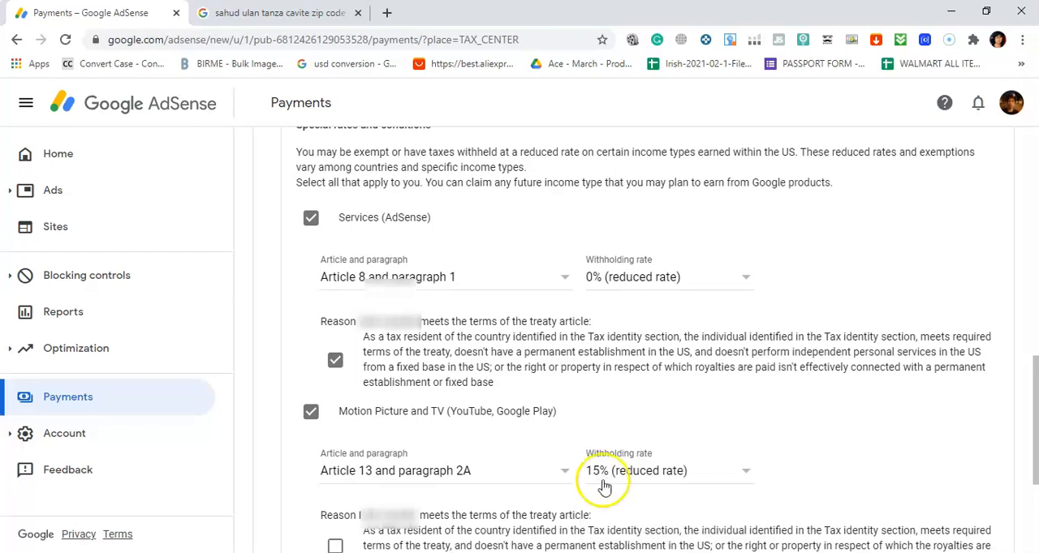
scroll(601, 470, "down", 3)
Step: Claim Other copyright under Article 13 and paragraph 2A at 15% (reduced rate), and affirm meeting the treaty terms
left_click(505, 451)
scroll(506, 438, "down", 1)
left_click(505, 423)
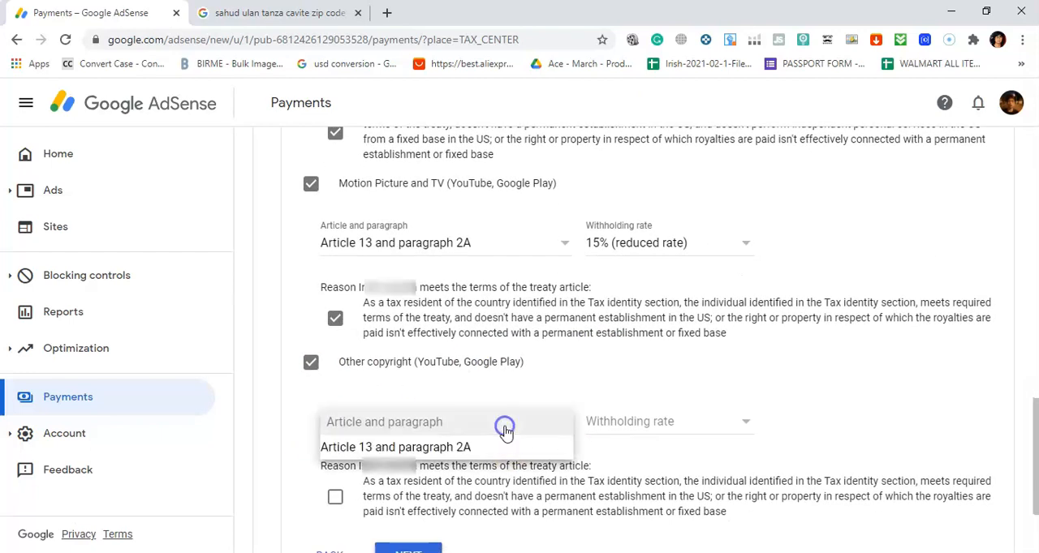
left_click(500, 448)
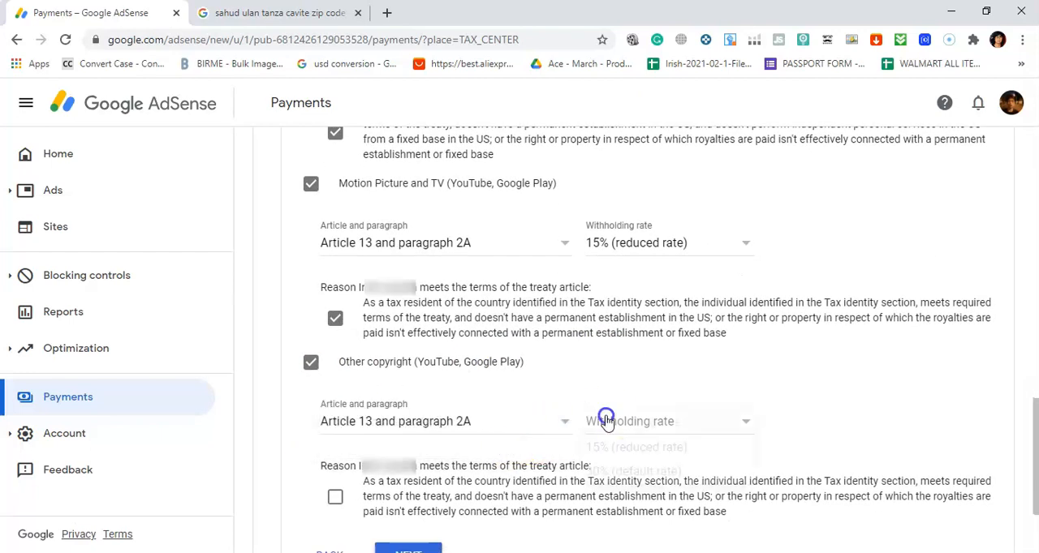
left_click(604, 422)
left_click(608, 449)
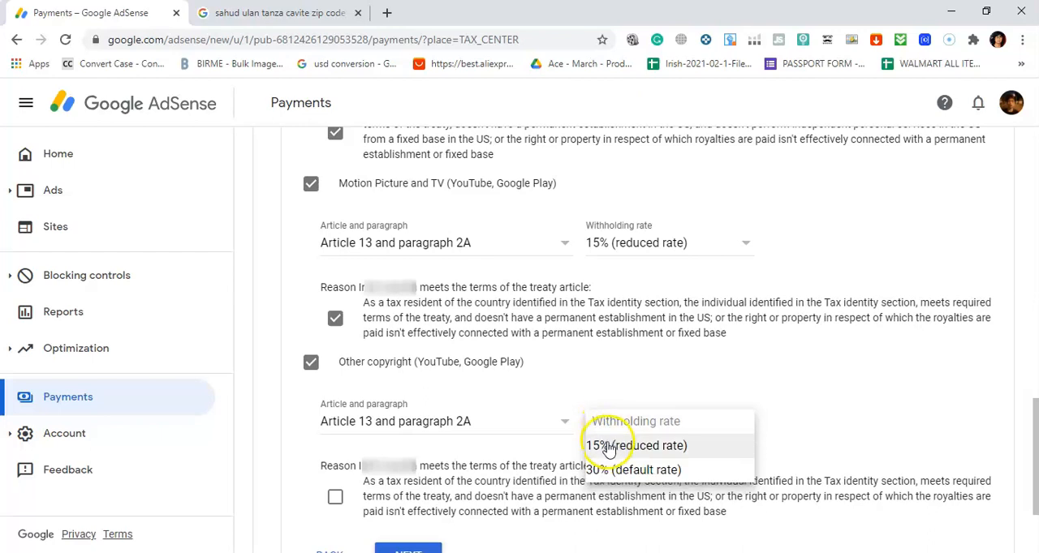
scroll(601, 443, "down", 1)
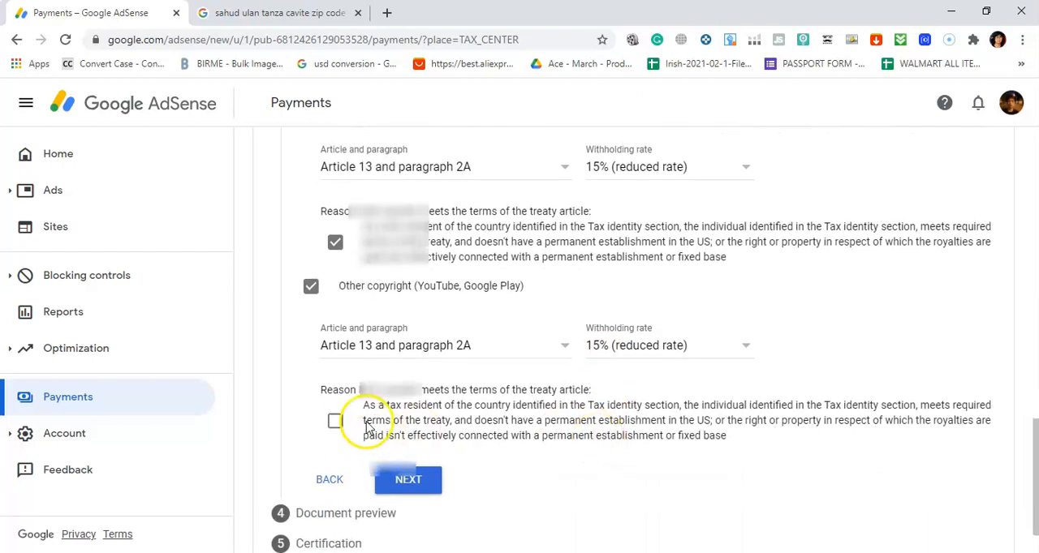
left_click(336, 423)
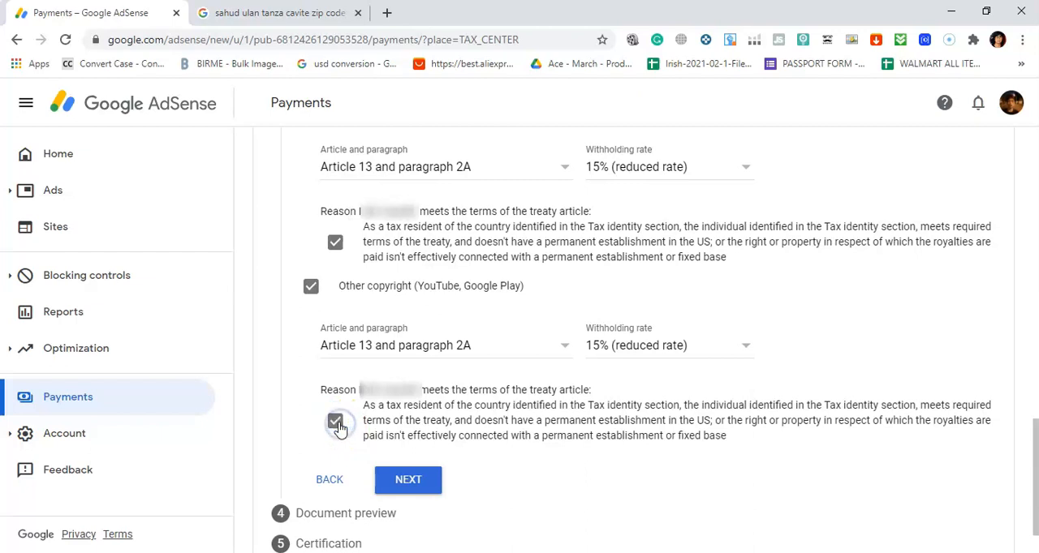
Step: Continue to the document preview and open the Motion picture and TV, Other copyright, Services and Default W-8BEN forms in new tabs
scroll(349, 426, "down", 1)
left_click(383, 430)
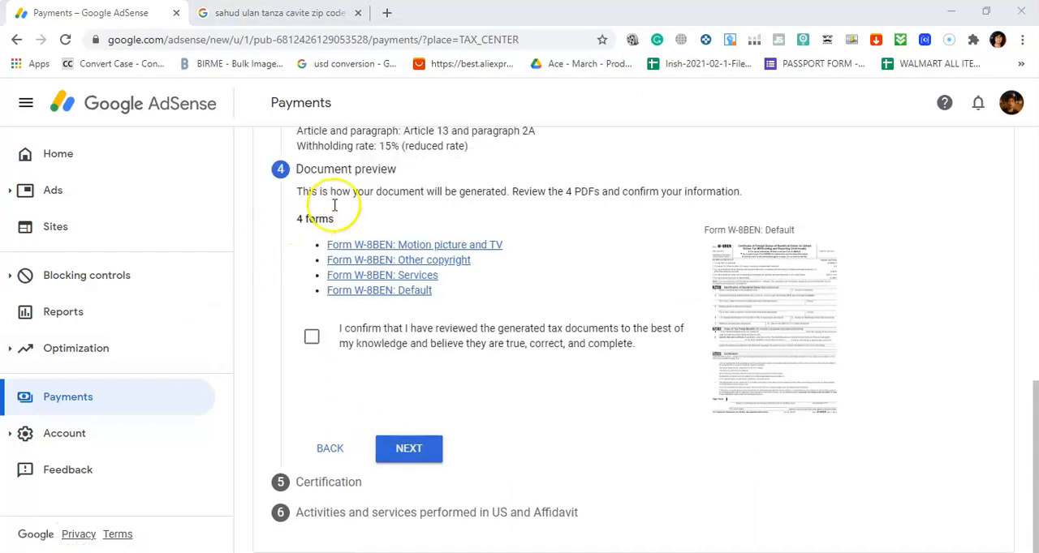
left_click(362, 251)
left_click(378, 260)
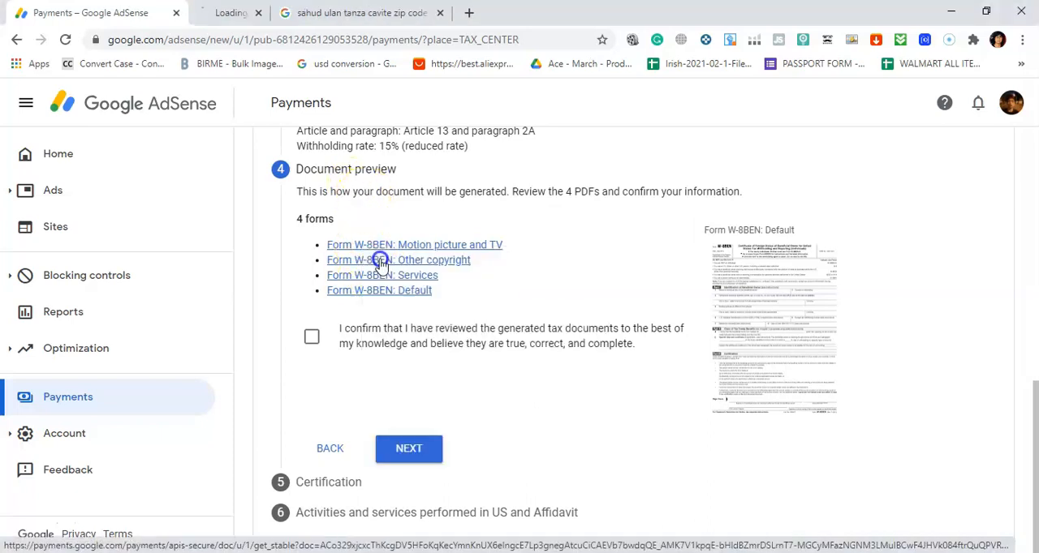
right_click(387, 264)
left_click(389, 270)
right_click(378, 275)
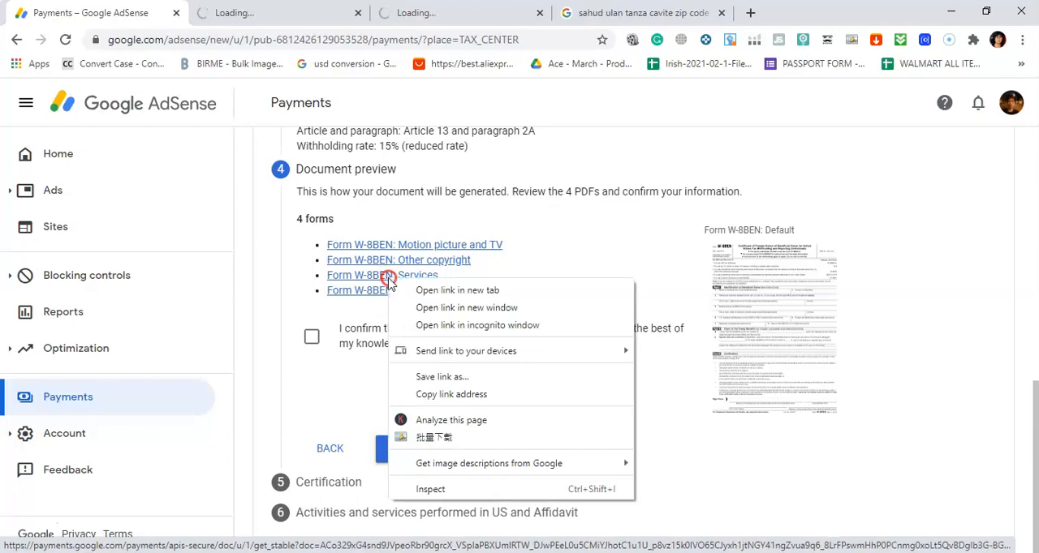
left_click(391, 284)
right_click(395, 294)
left_click(414, 302)
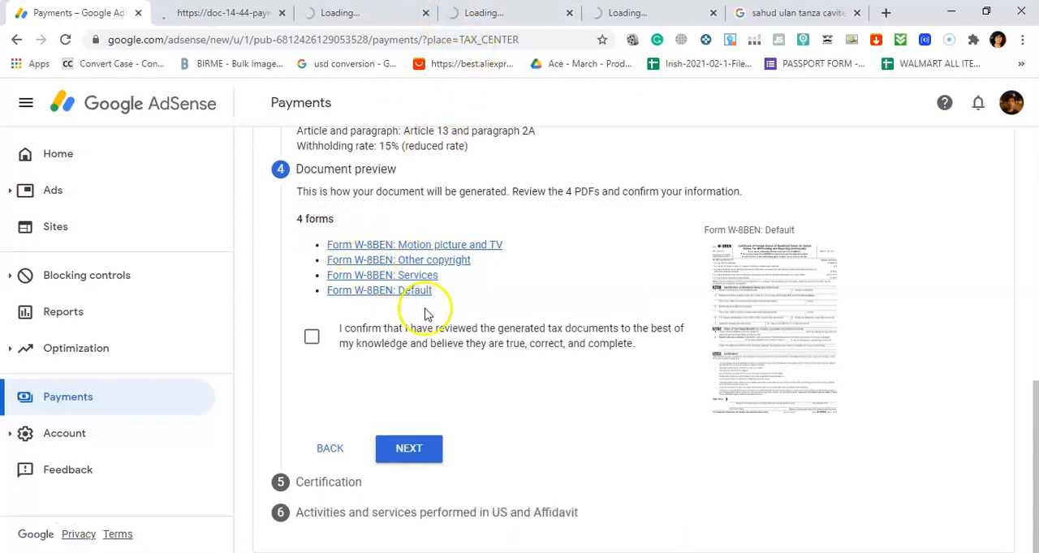
Step: Confirm that the generated tax documents have been reviewed and are correct, and continue to the certification section
left_click(313, 338)
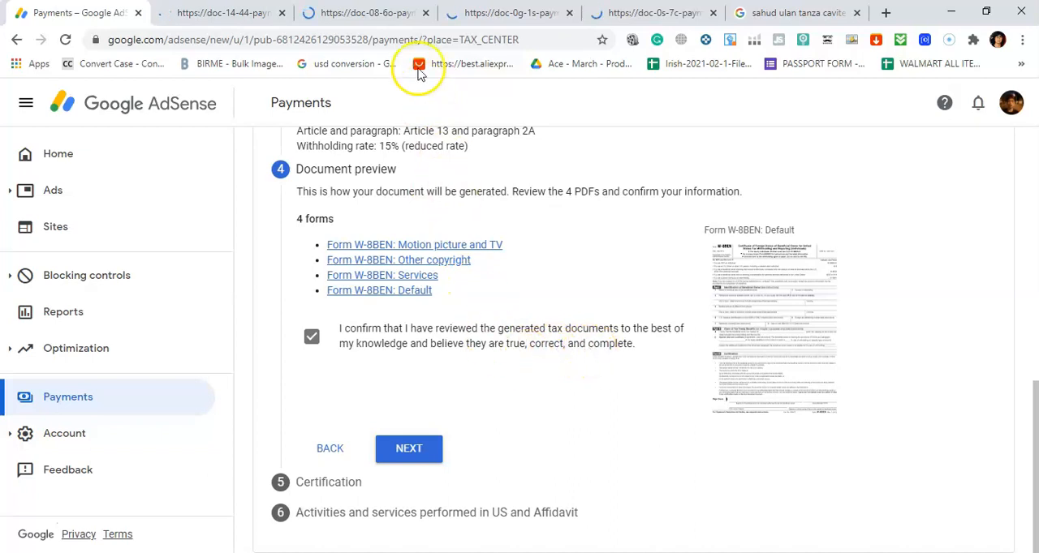
left_click(236, 20)
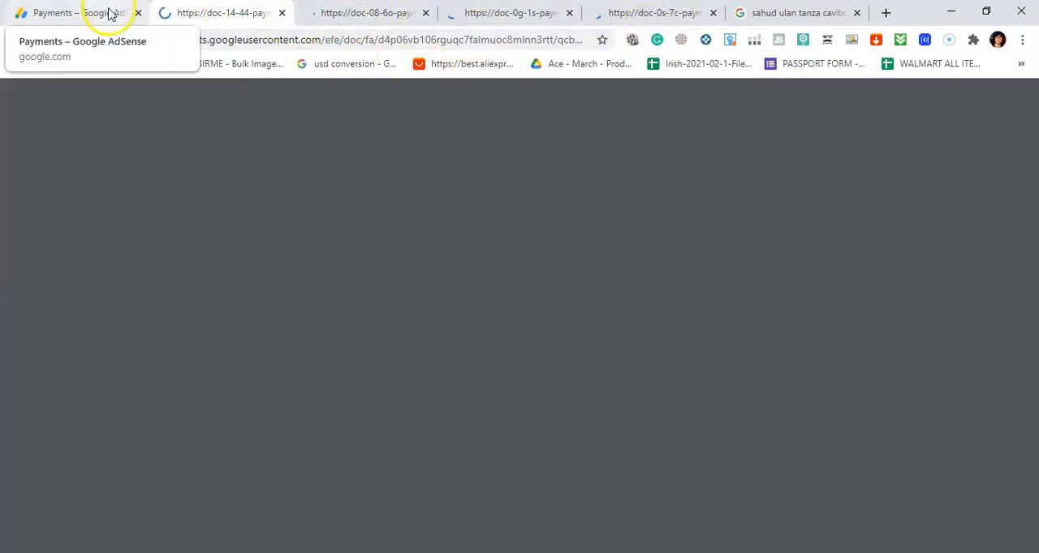
left_click(104, 16)
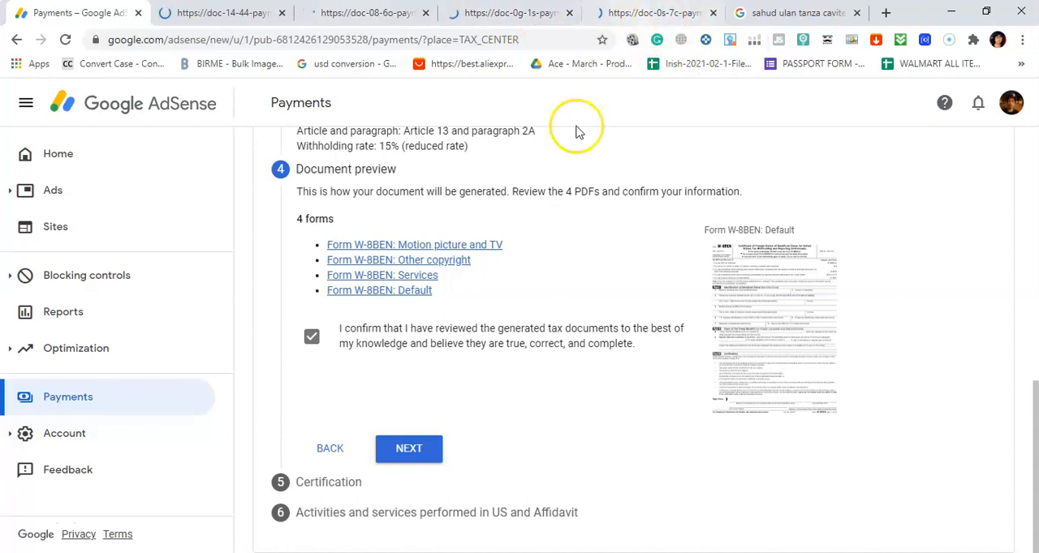
left_click(418, 455)
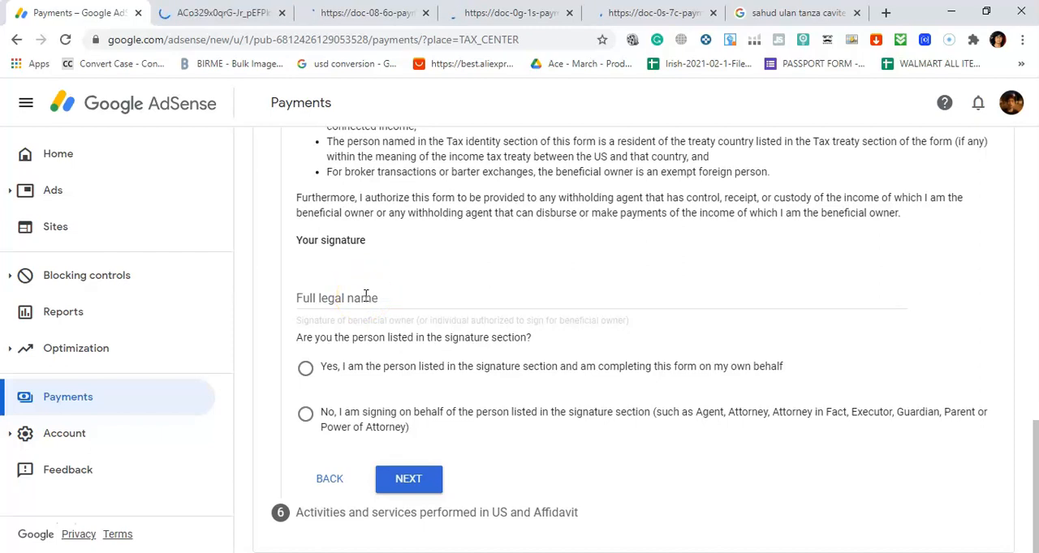
Step: Sign the certification with the full legal name, state that the form is completed on one's own behalf, and continue to the affidavit section
left_click(365, 296)
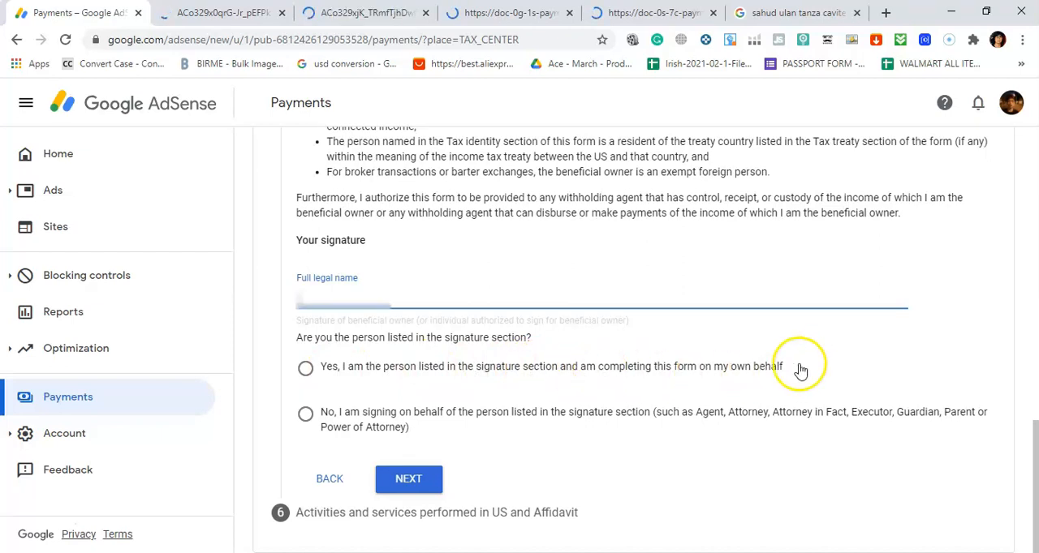
left_click(303, 370)
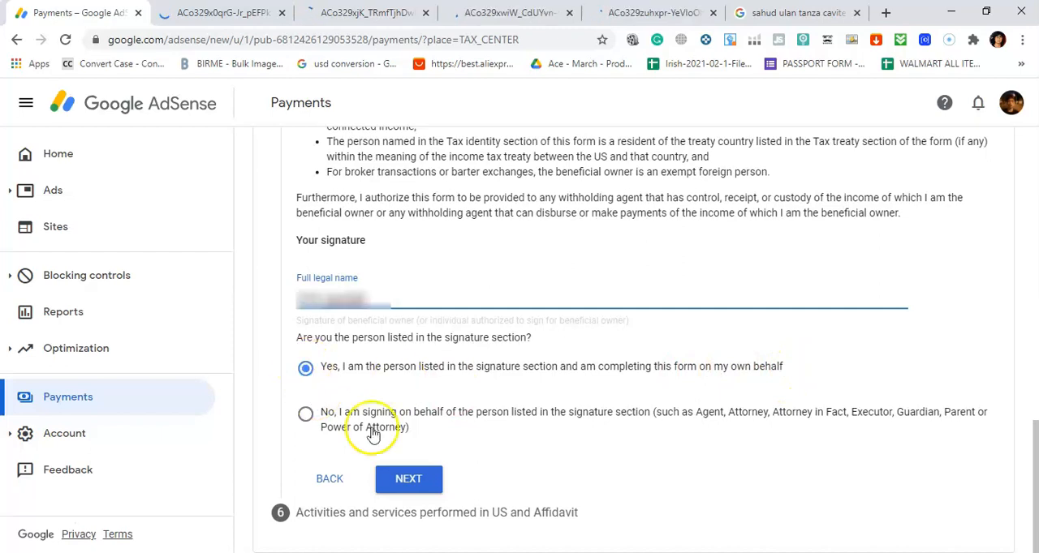
left_click(408, 480)
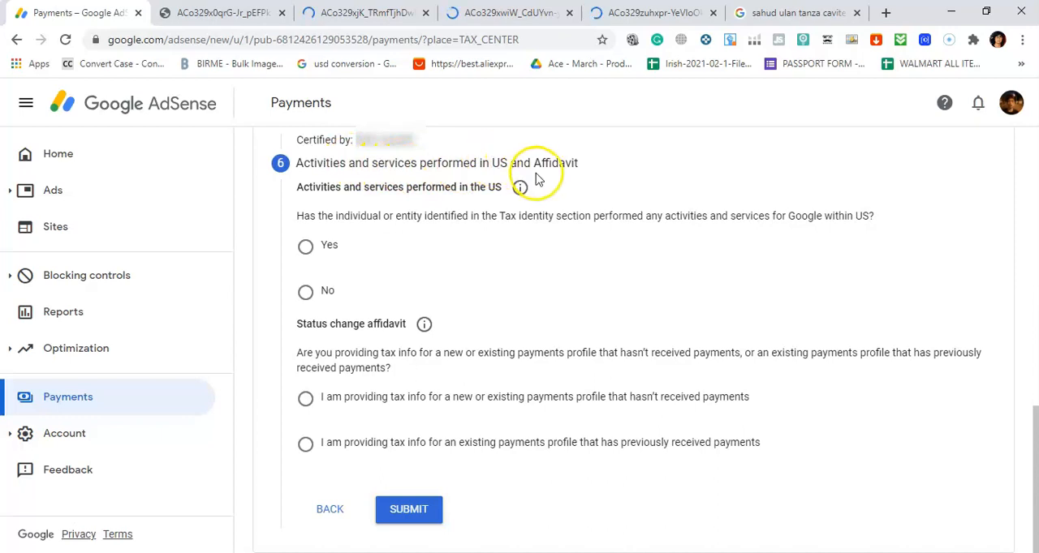
Step: Answer No to activities and services performed for Google within the US, and certify that services are performed solely outside the US
left_click(305, 291)
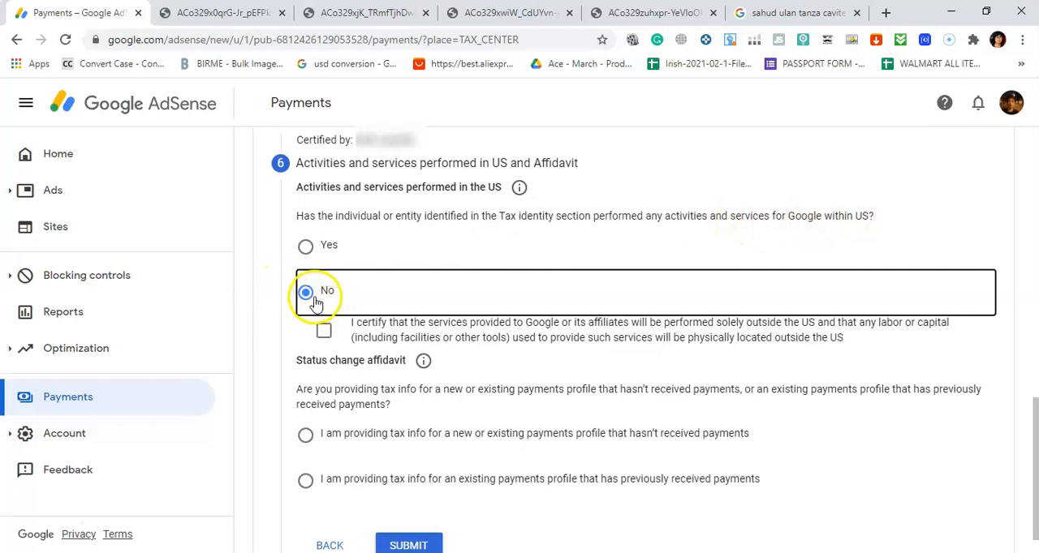
left_click(324, 334)
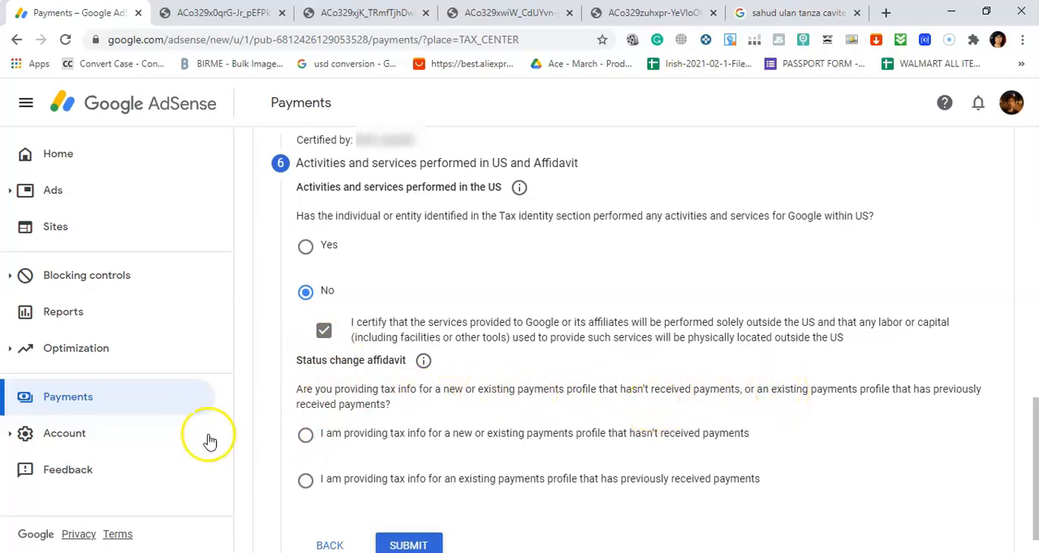
Step: Declare unchanged information since January 1, 2020 for an existing payments profile that has previously received payments, and submit the tax form
scroll(404, 412, "down", 1)
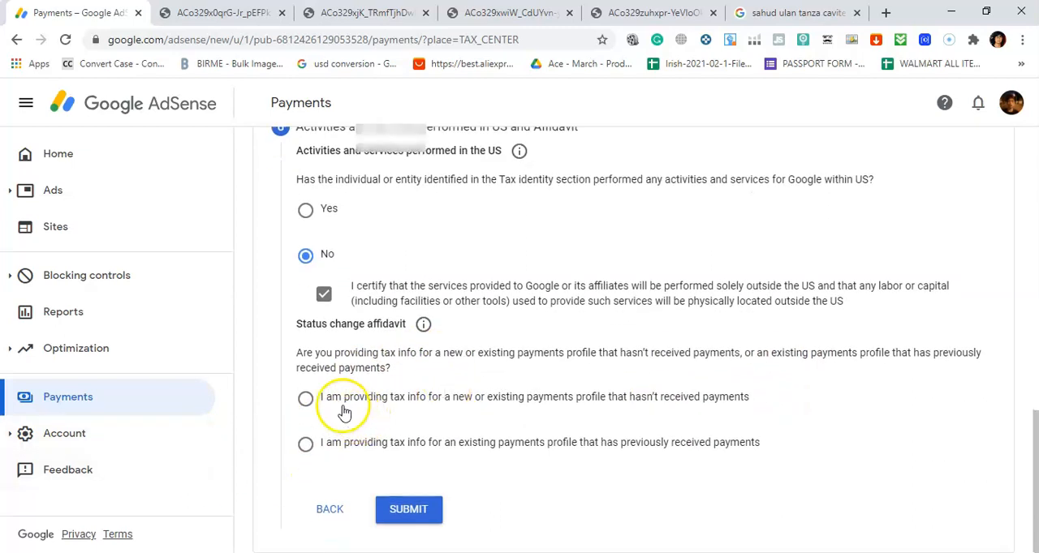
left_click(306, 399)
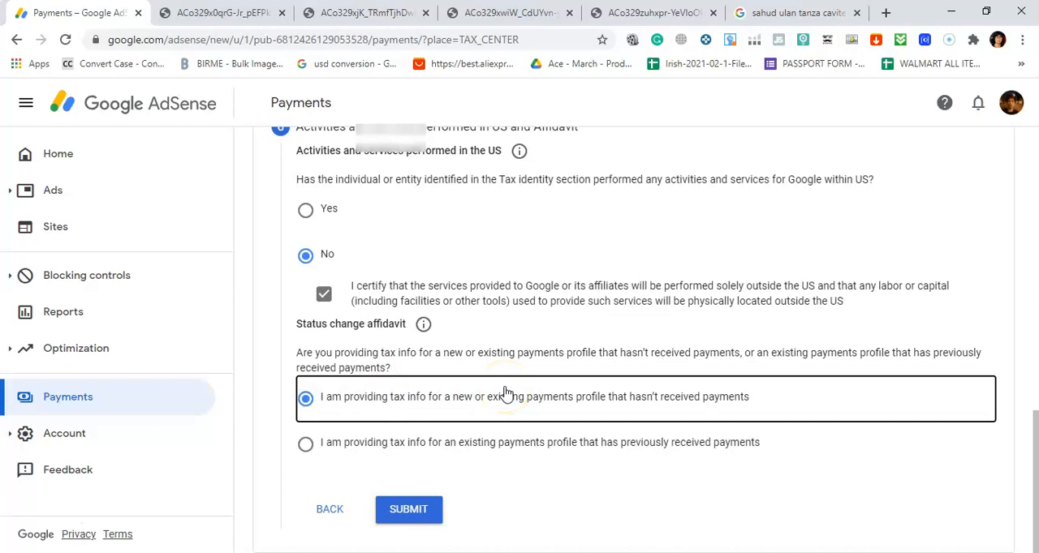
left_click(306, 445)
scroll(309, 446, "down", 1)
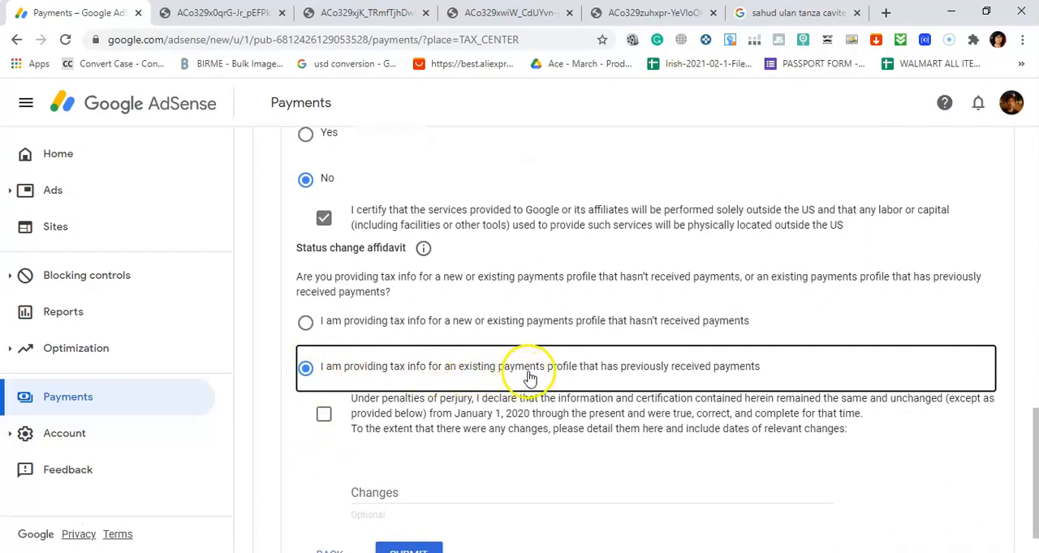
left_click(324, 417)
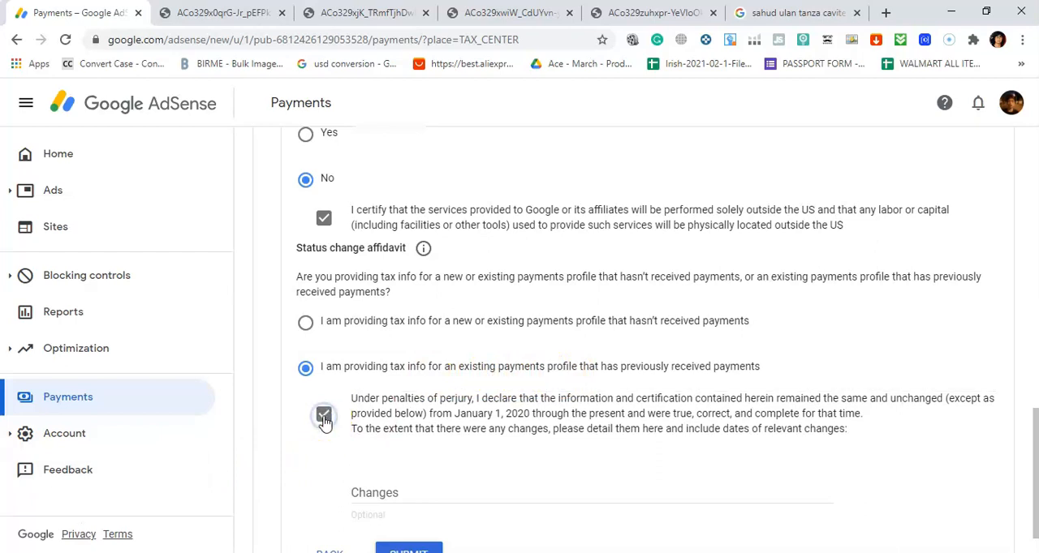
scroll(406, 399, "down", 1)
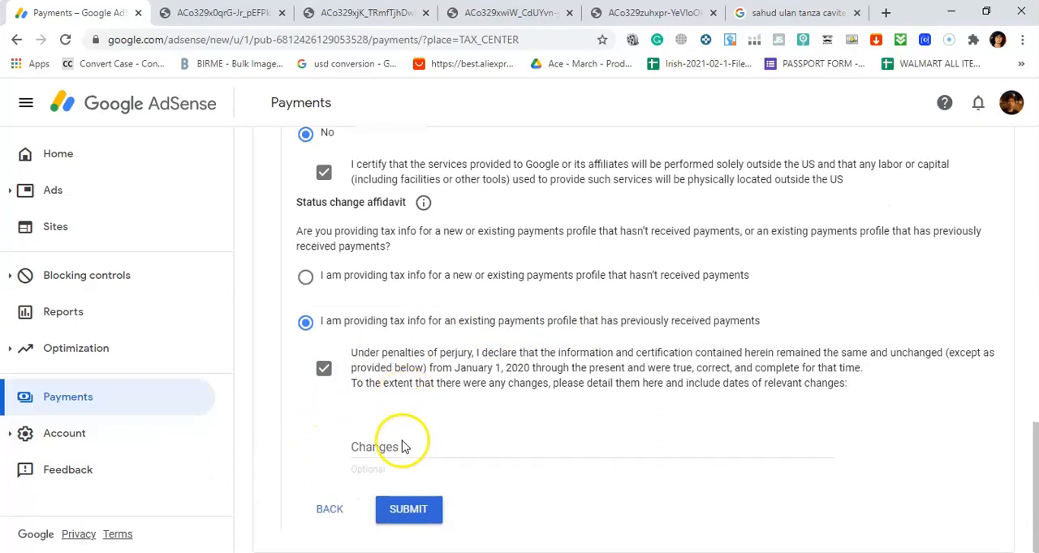
left_click(407, 511)
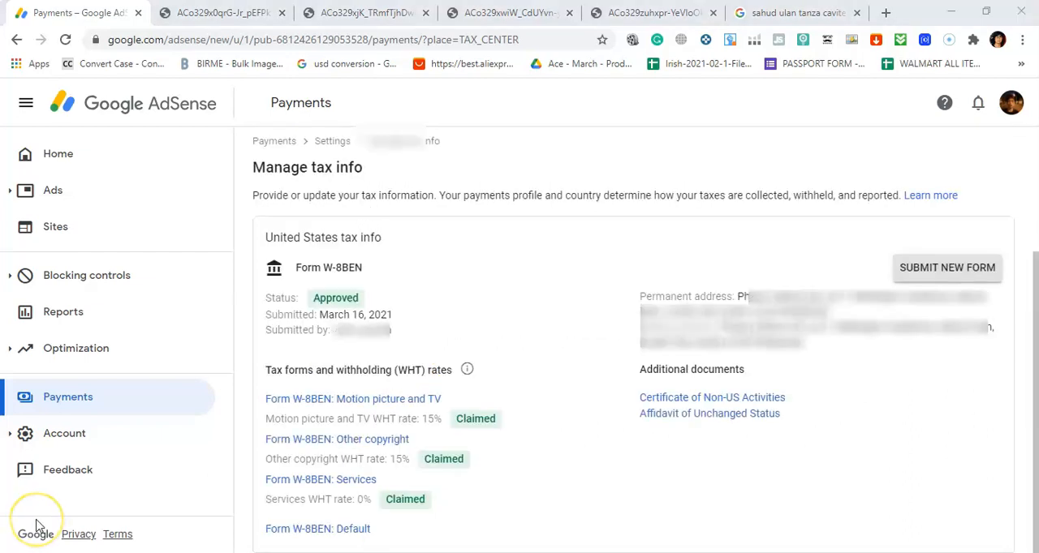